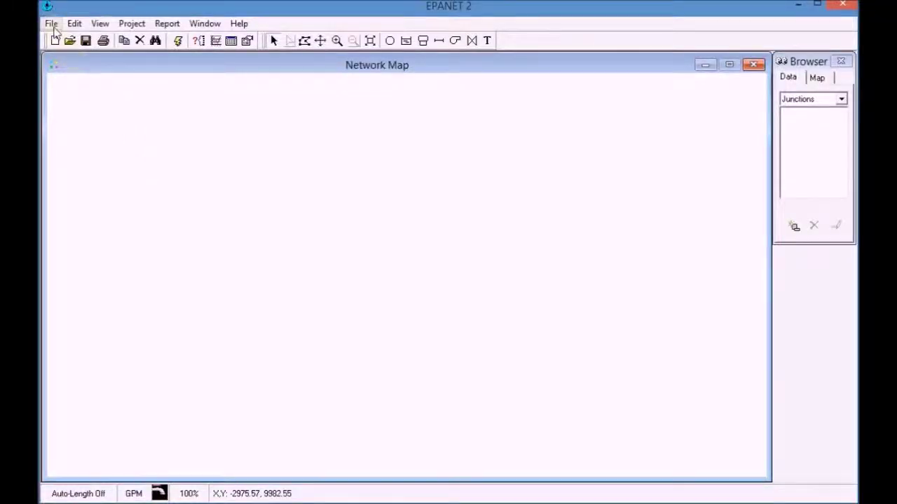
Step: Open hypothesis_02.inp from the Exersice folder with the file type set to Input file (*.INP)
left_click(52, 27)
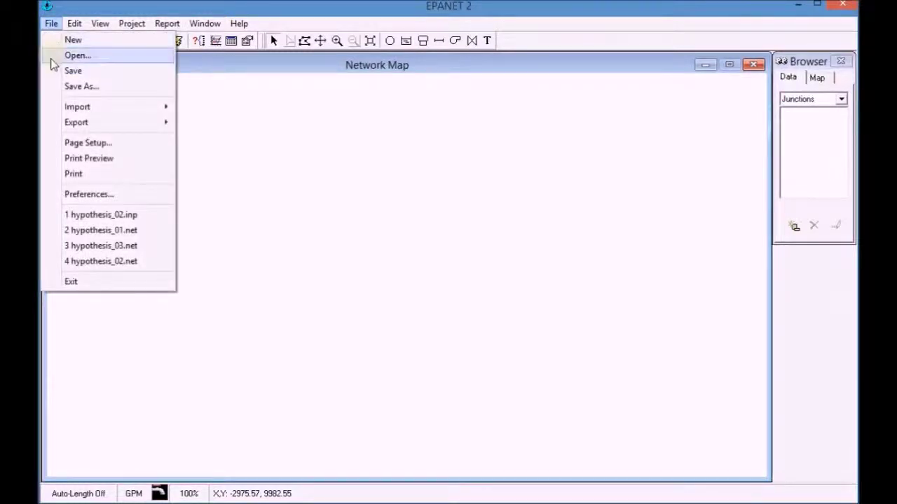
left_click(55, 56)
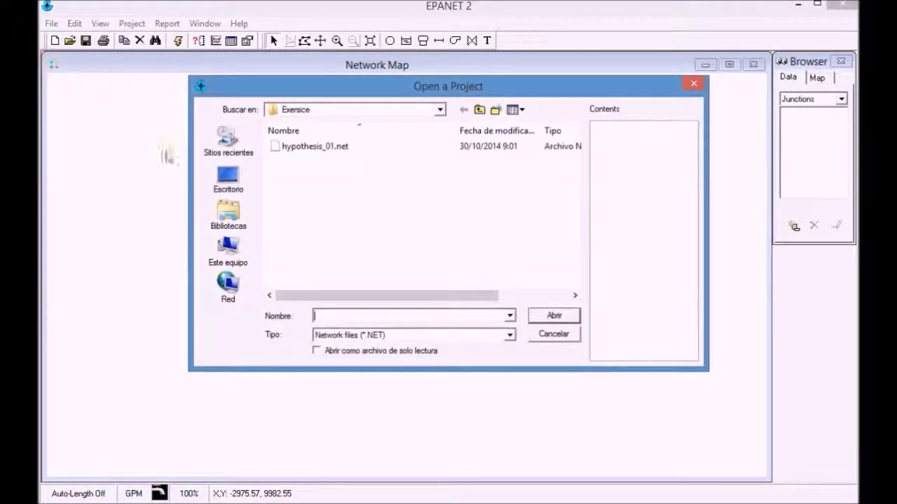
left_click(492, 337)
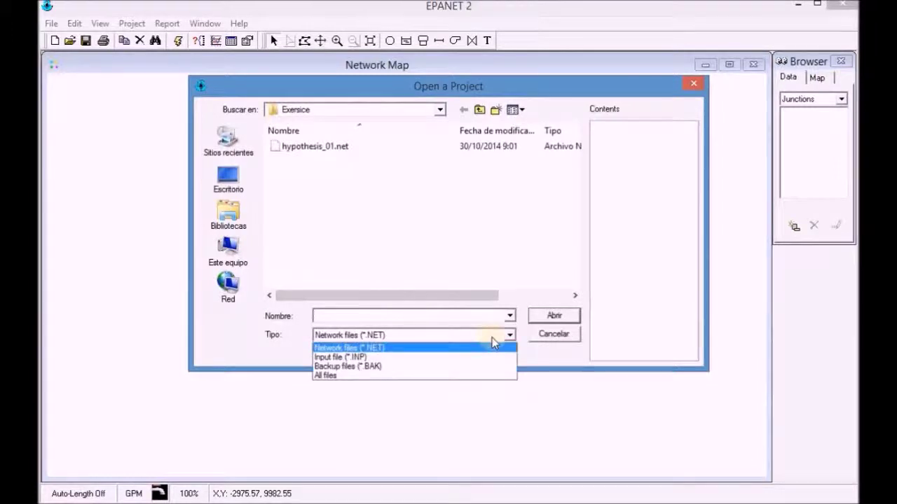
left_click(492, 358)
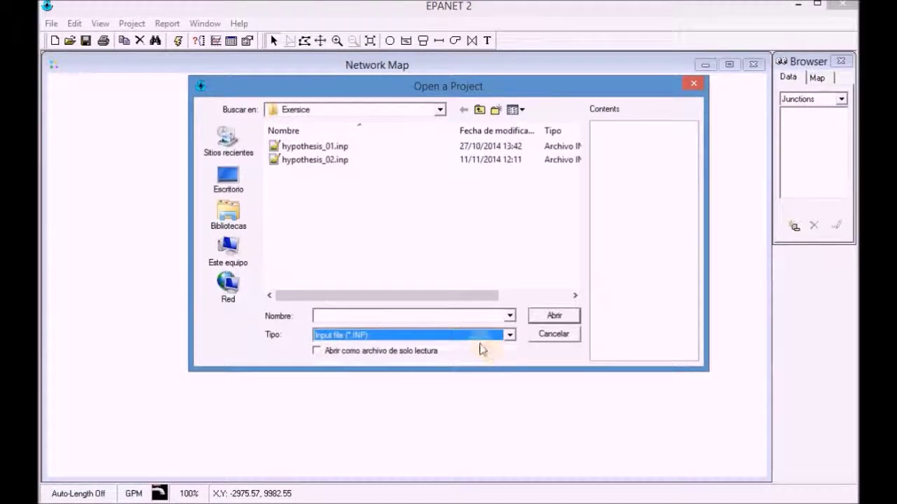
left_click(298, 161)
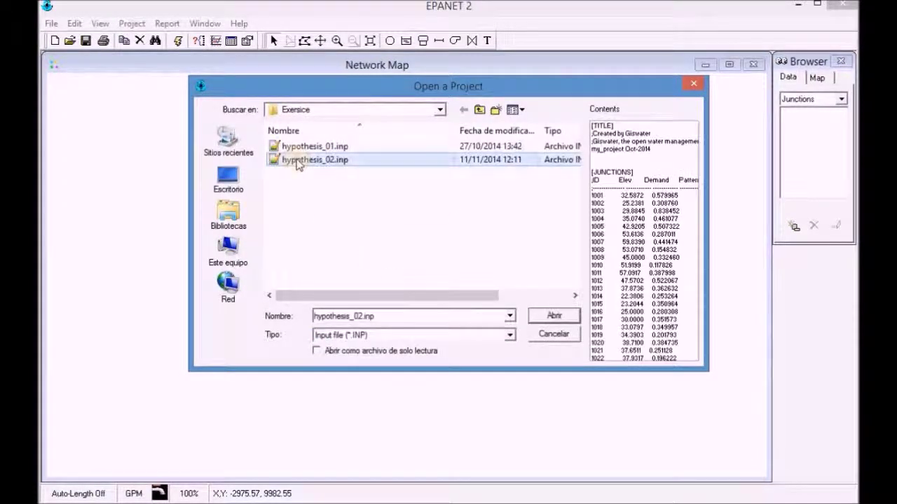
left_click(566, 316)
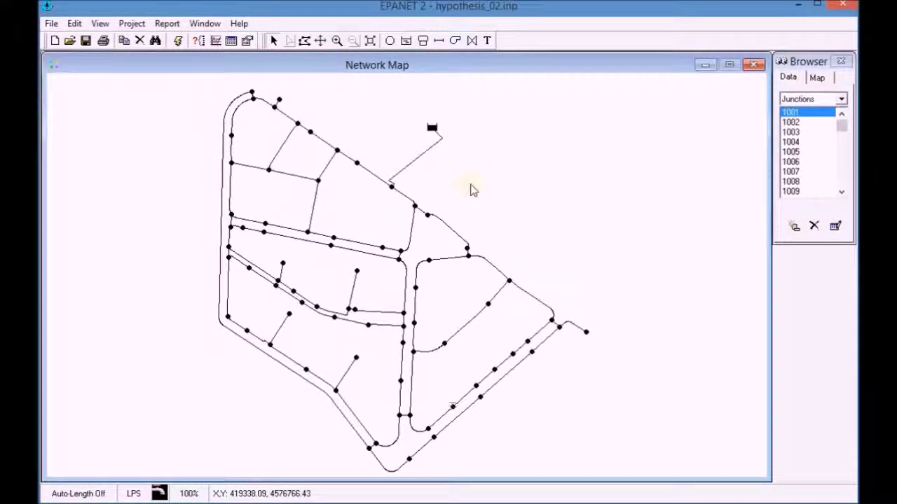
Step: Run the hydraulic simulation and acknowledge the successful Run Status message
left_click(178, 42)
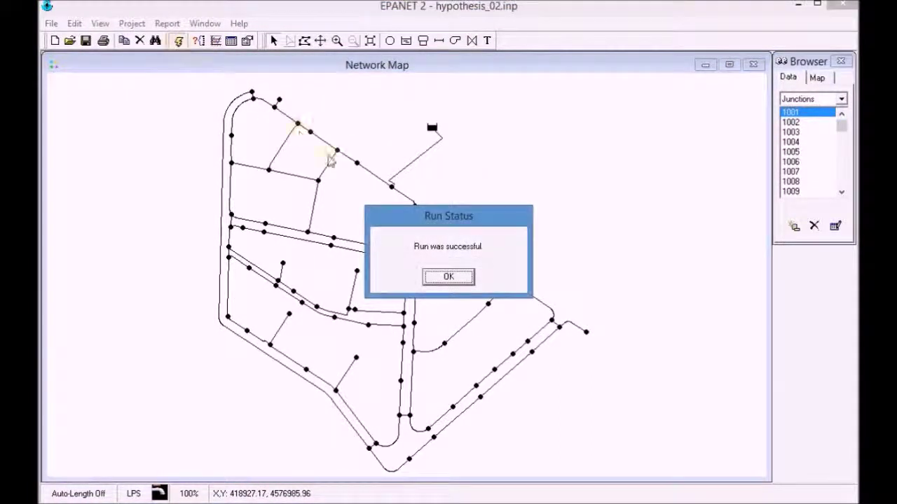
left_click(449, 277)
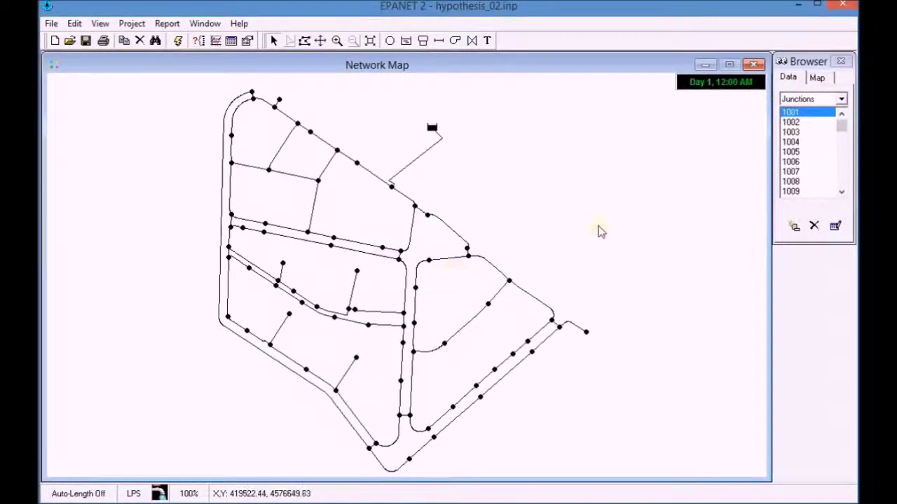
left_click(843, 99)
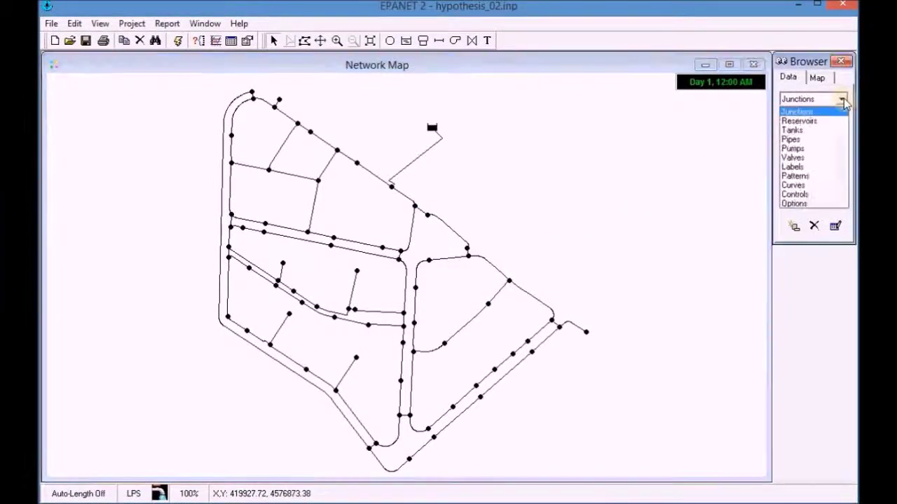
left_click(831, 194)
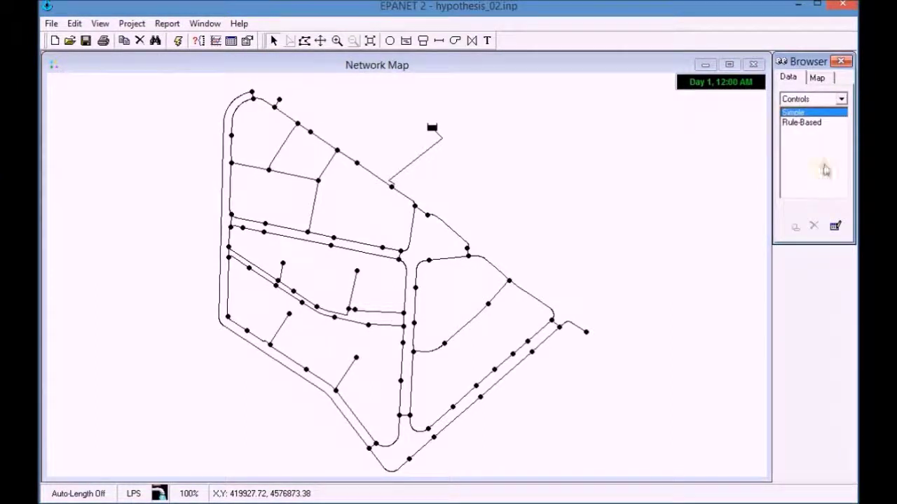
double_click(811, 115)
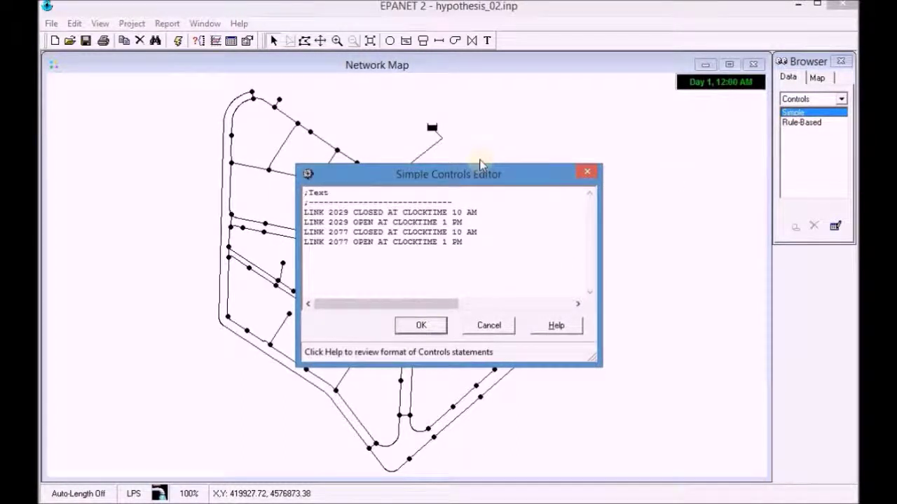
left_click(421, 326)
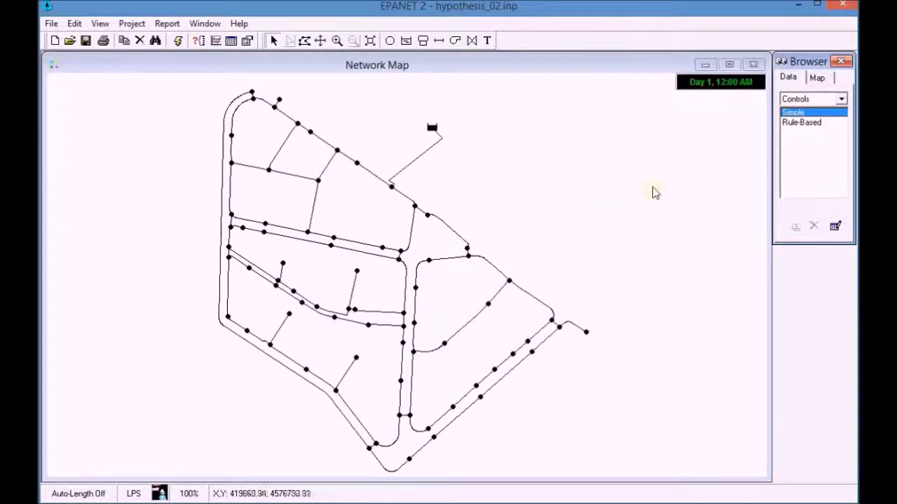
left_click(841, 99)
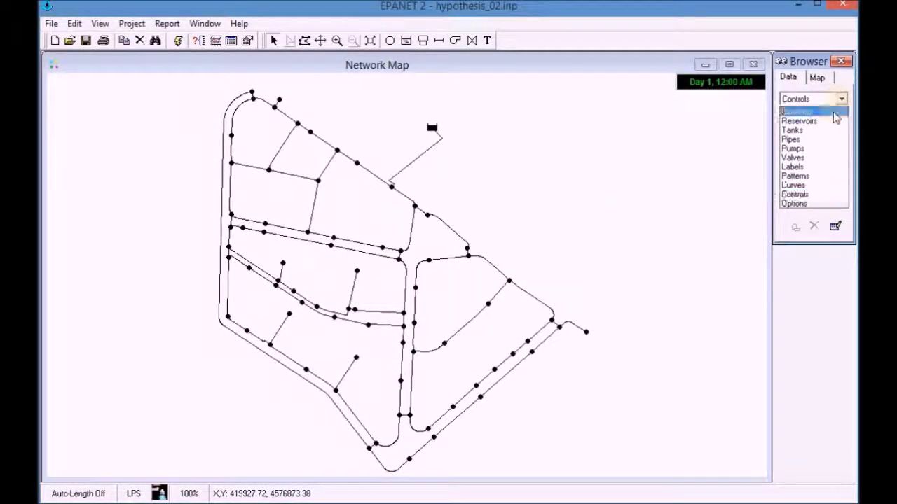
left_click(836, 111)
left_click(697, 178)
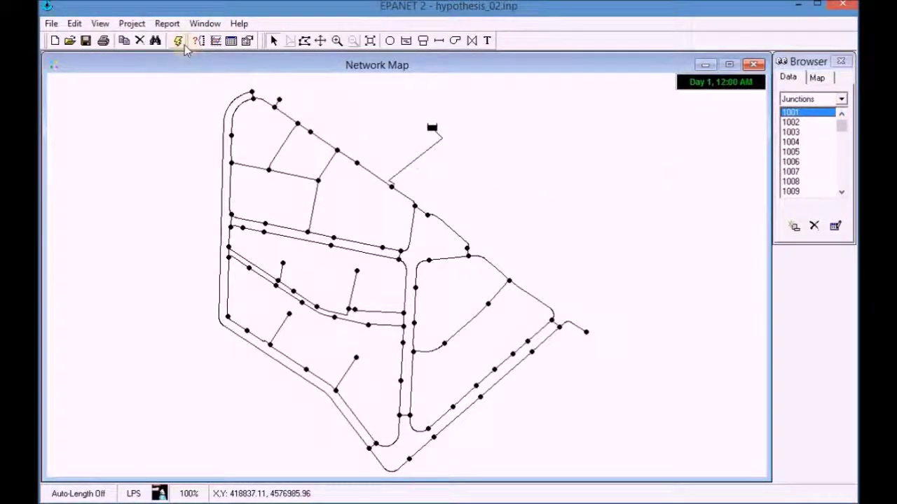
left_click(170, 24)
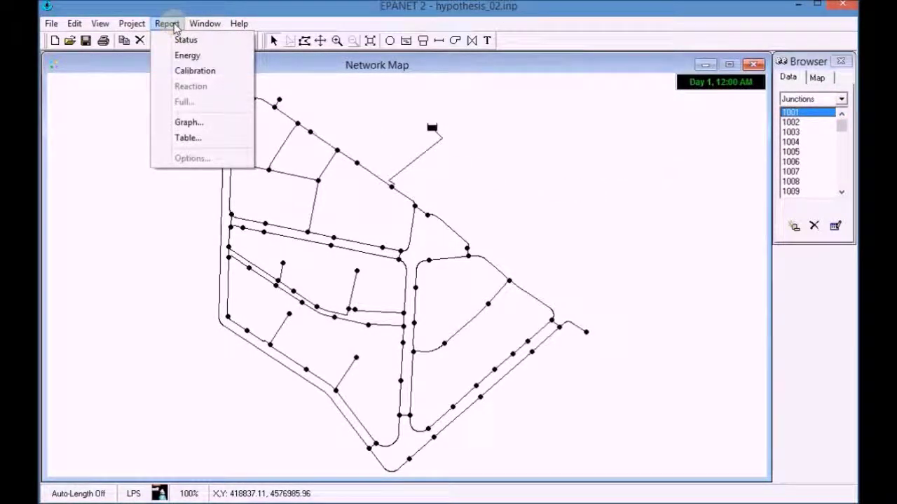
left_click(176, 40)
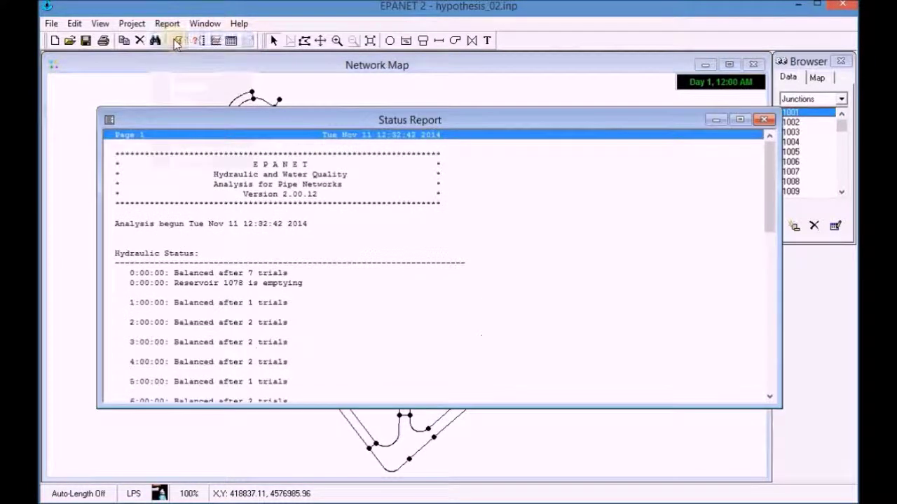
left_click(740, 119)
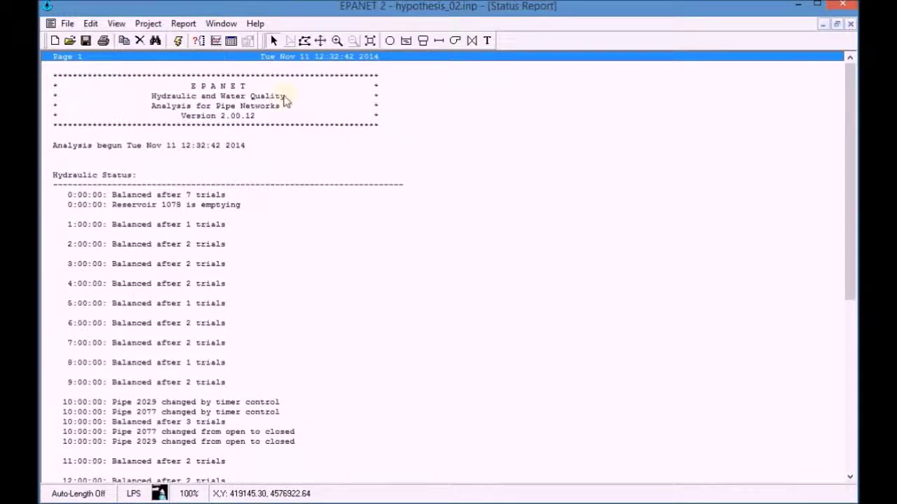
left_click_drag(850, 161, 839, 285)
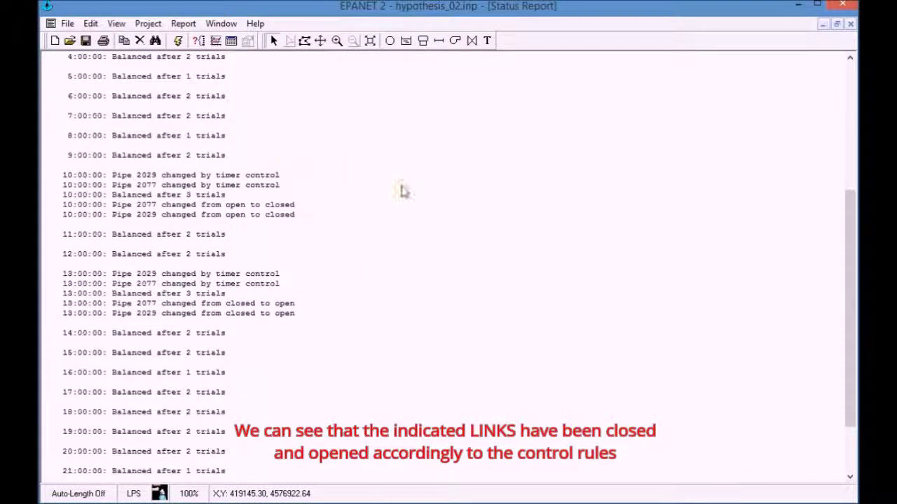
left_click_drag(848, 263, 825, 110)
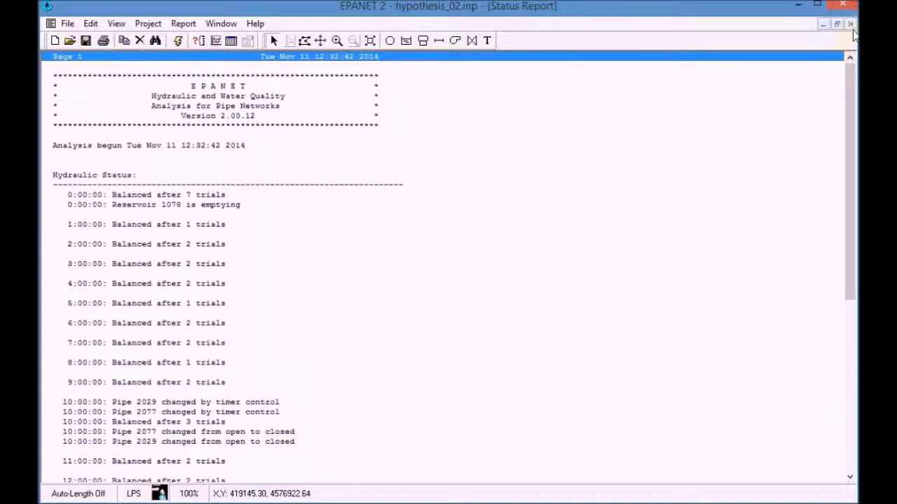
left_click(849, 24)
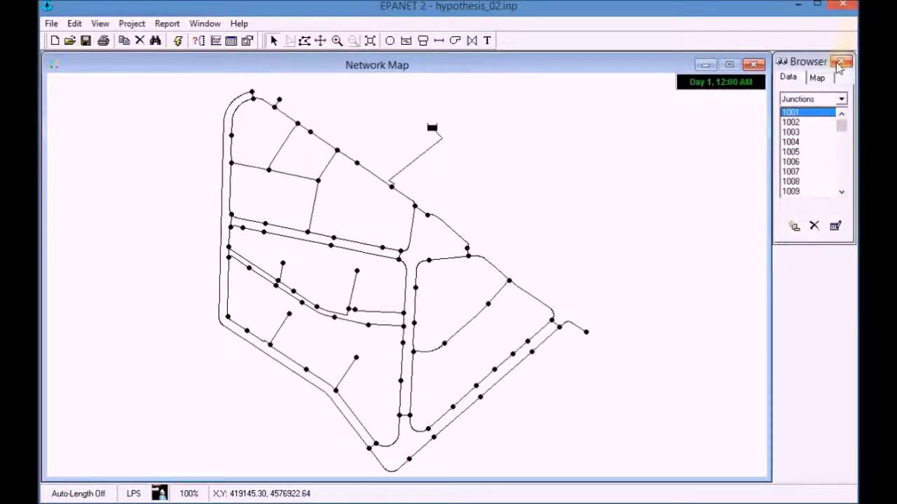
Step: In the Browser's Map settings, colour nodes by AGE and links by Velocity
left_click(820, 78)
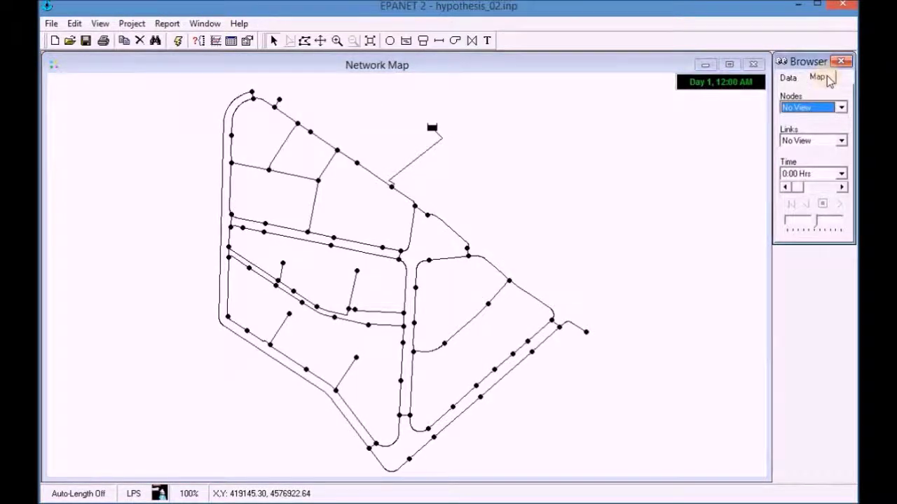
left_click(842, 108)
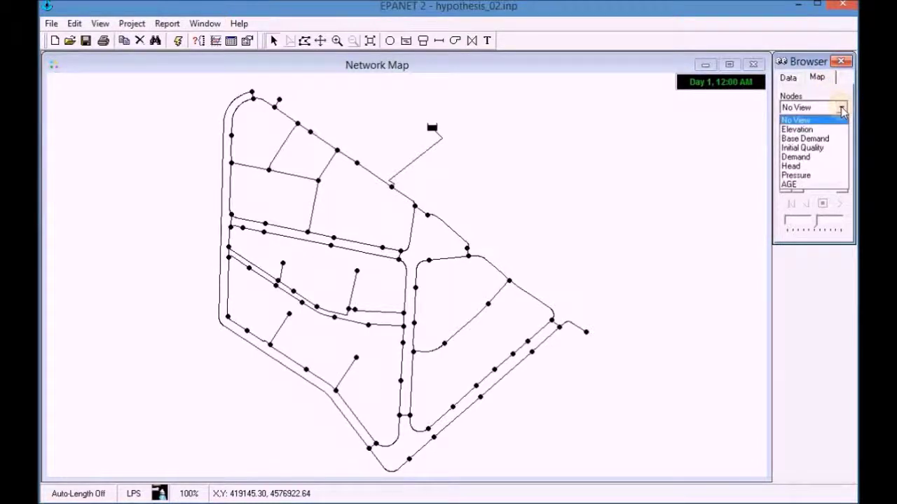
left_click(826, 184)
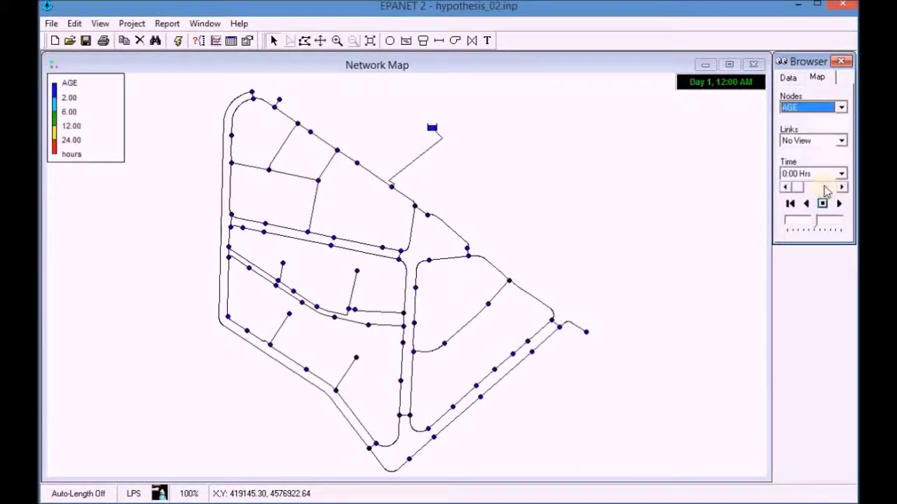
left_click(842, 142)
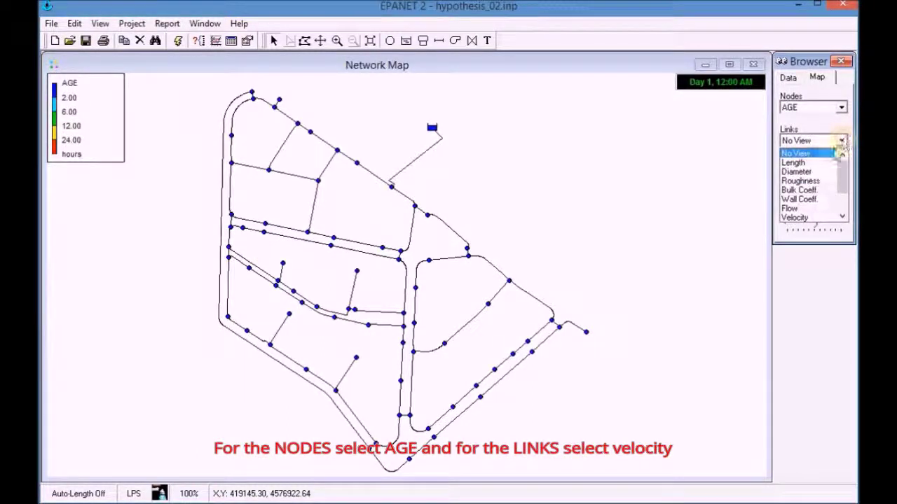
left_click(806, 217)
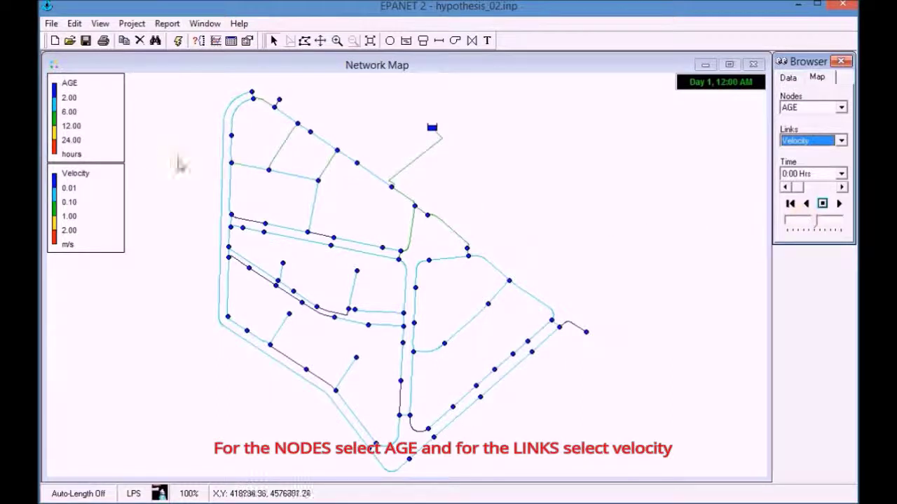
Step: Change the AGE legend breakpoints from 2, 6, 12, 24 to 1, 2, 3 and 4 hours
double_click(96, 122)
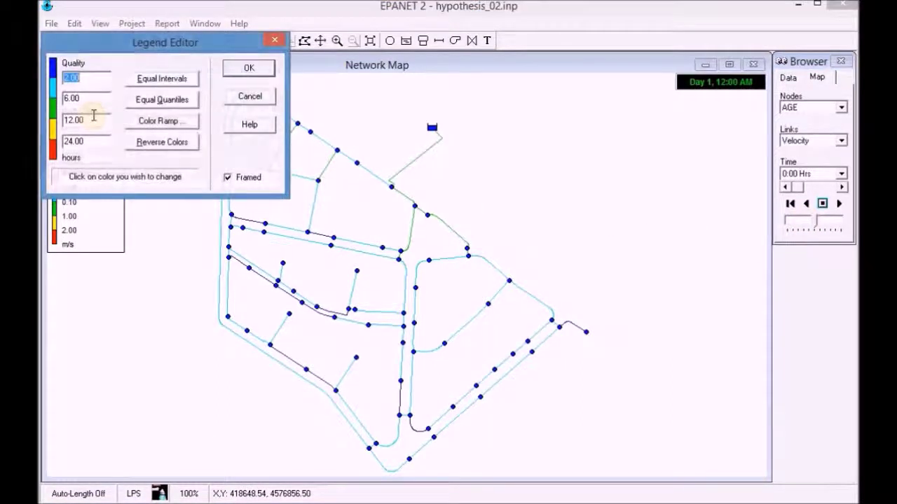
type("5")
double_click(92, 98)
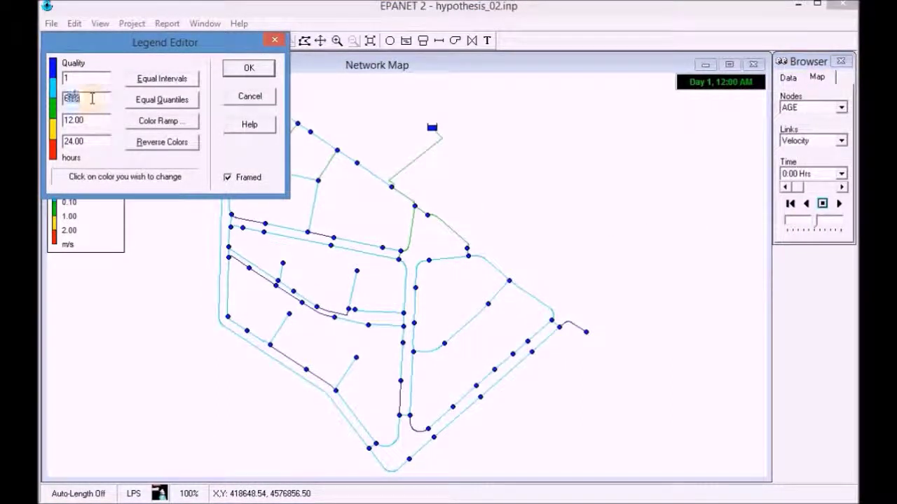
type("2")
left_click(94, 119)
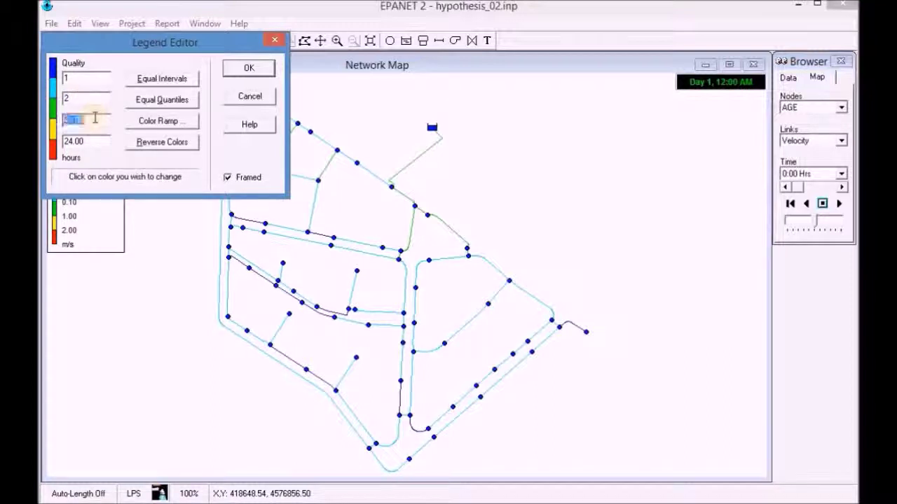
type("3")
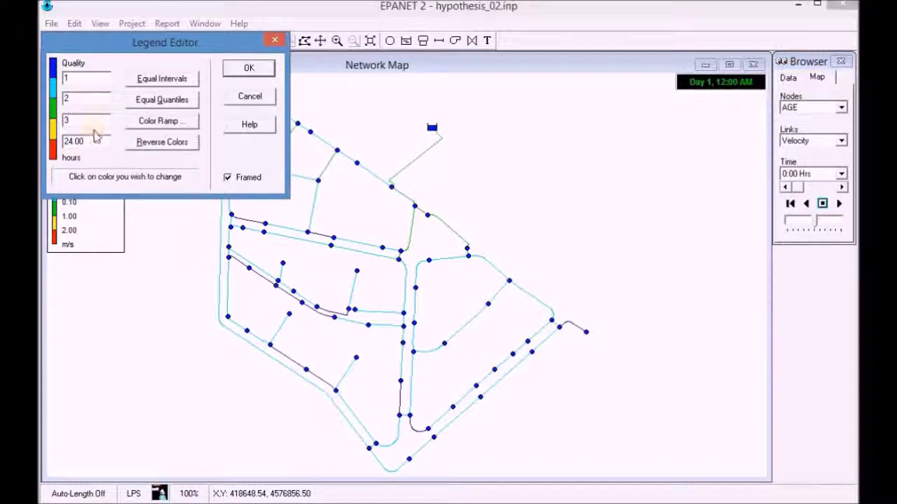
double_click(95, 138)
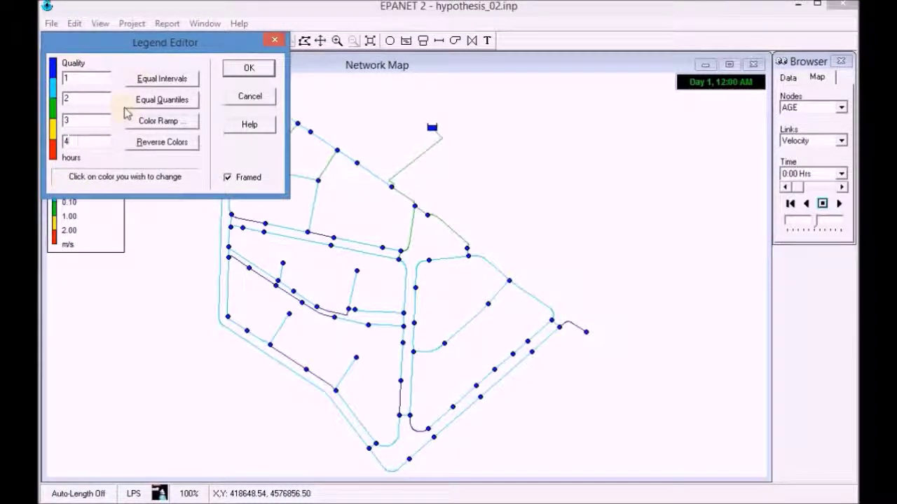
left_click(249, 68)
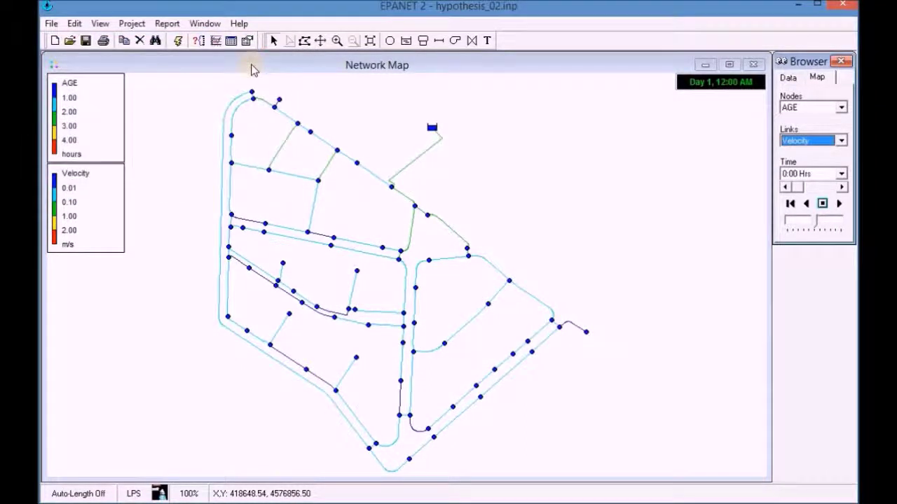
Step: Set the Velocity legend breaks to 0.50, 1.00, 1.50 and 2.00 m/s
double_click(98, 203)
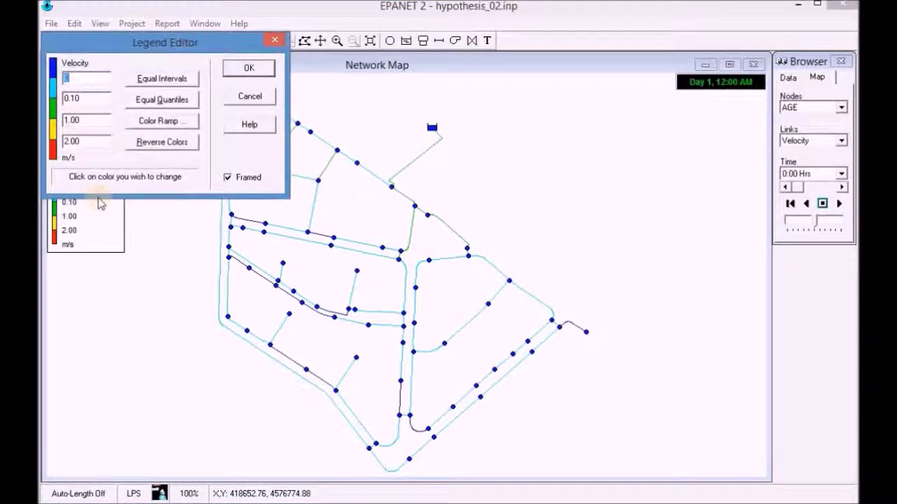
type("0.5")
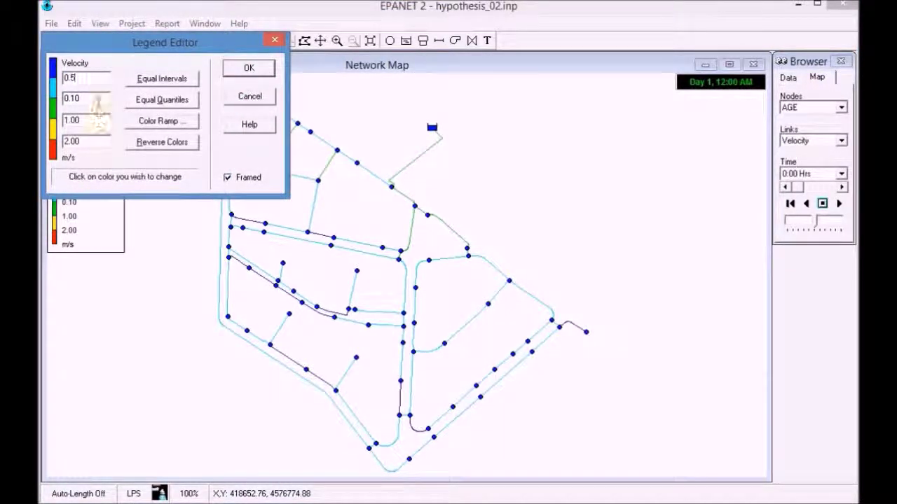
double_click(98, 101)
type("1")
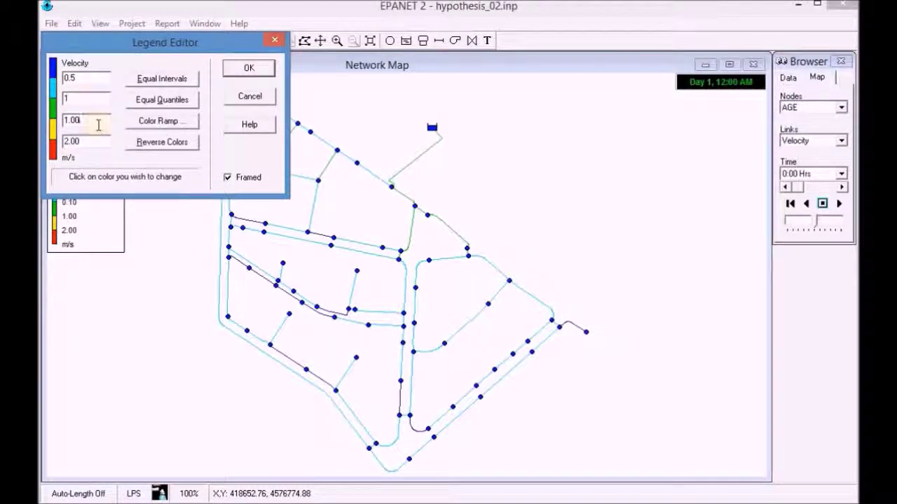
type("1")
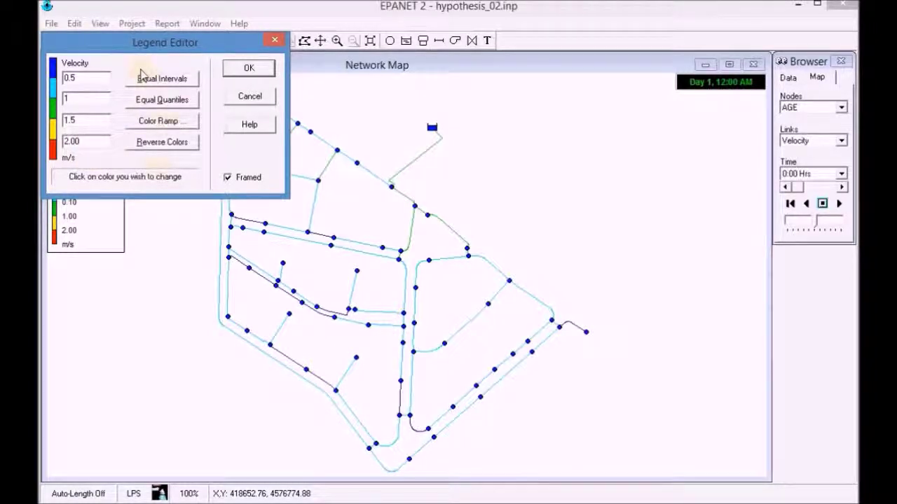
left_click(249, 67)
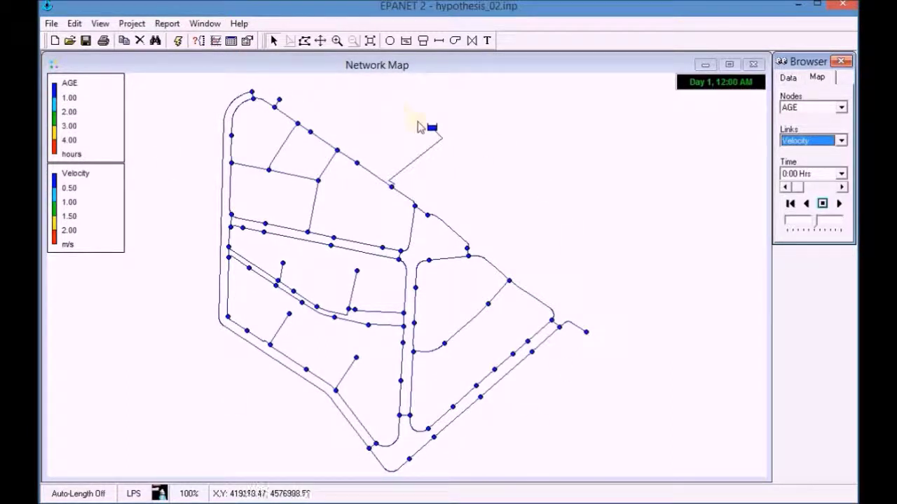
Step: Animate the results through the 24-hour simulation, then bring up the Report menu
left_click(840, 205)
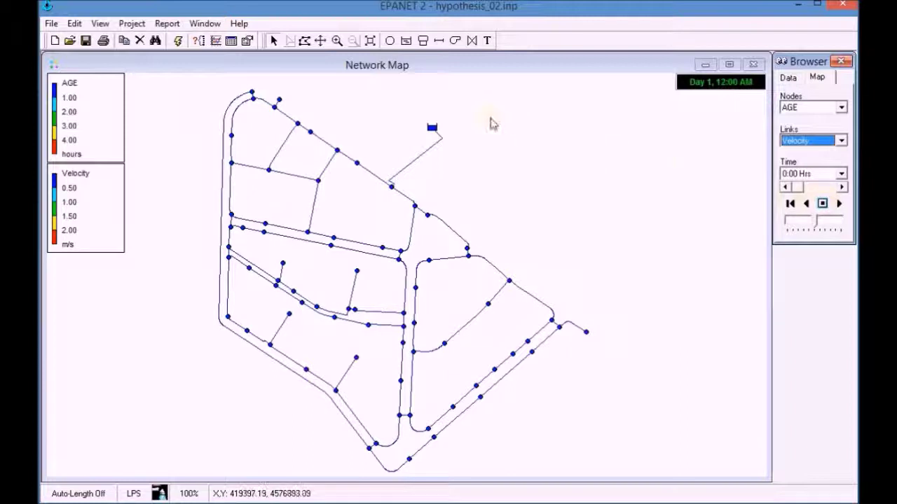
left_click(168, 24)
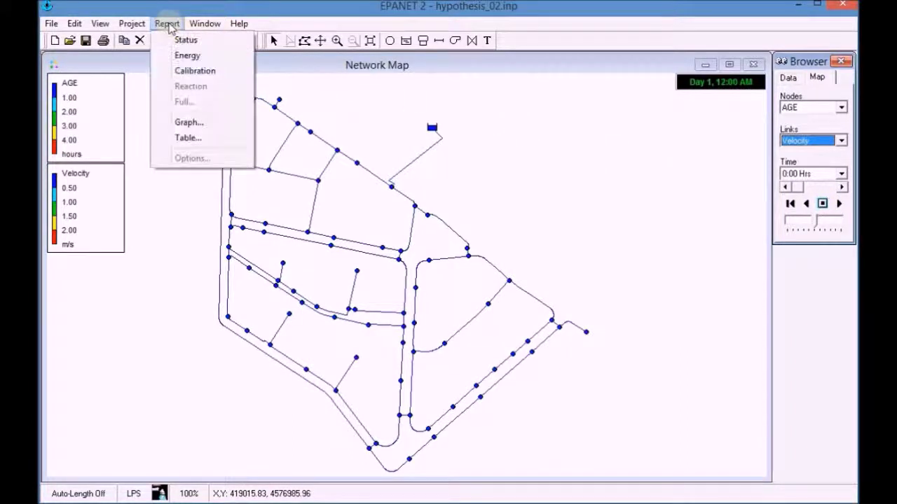
Step: Create a Network Table listing all network links at 11:00 Hrs
left_click(185, 138)
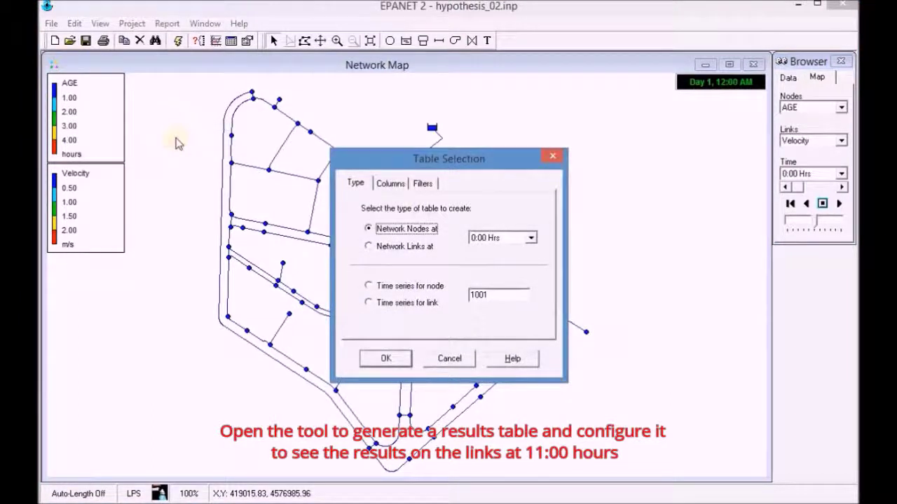
left_click(368, 247)
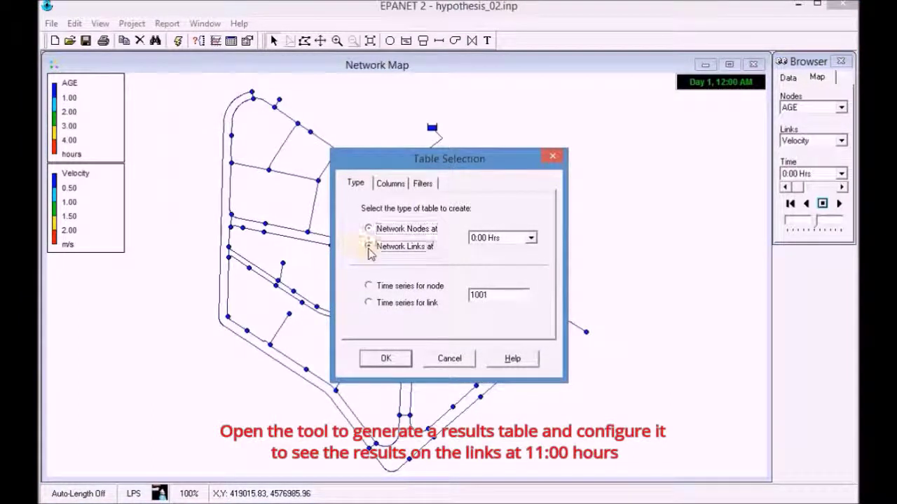
left_click(531, 239)
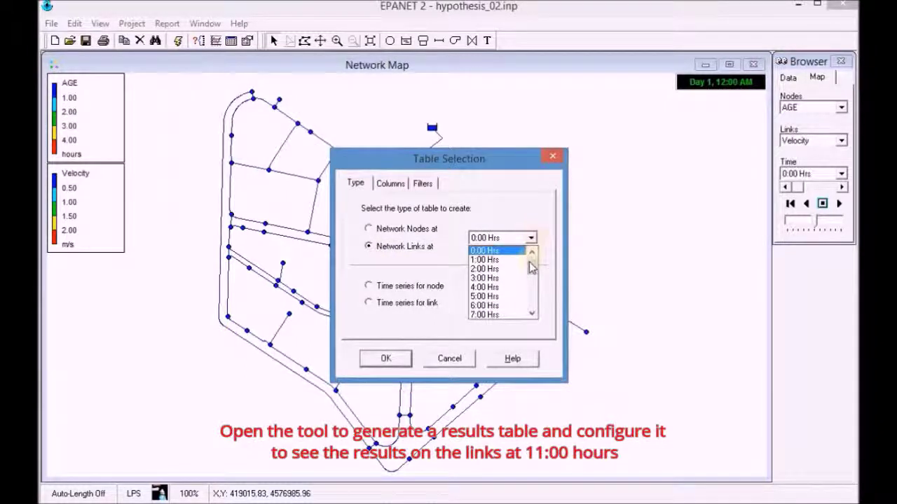
left_click_drag(532, 266, 531, 278)
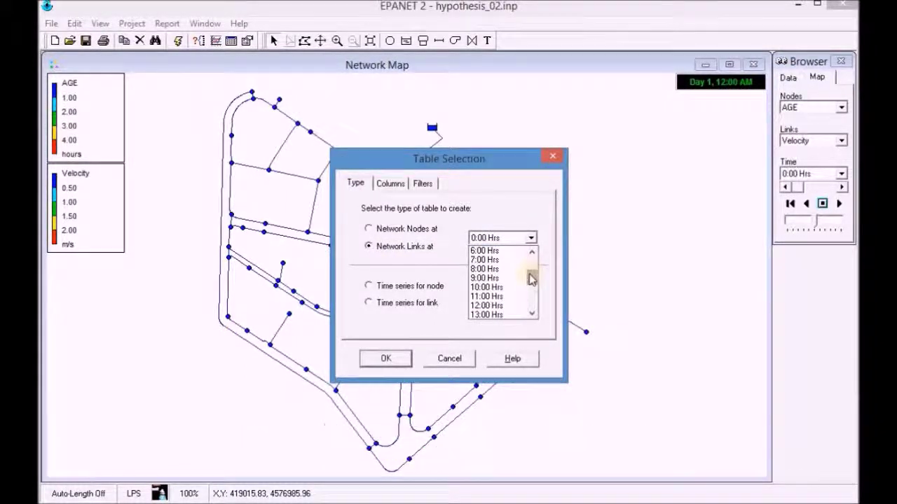
left_click(491, 297)
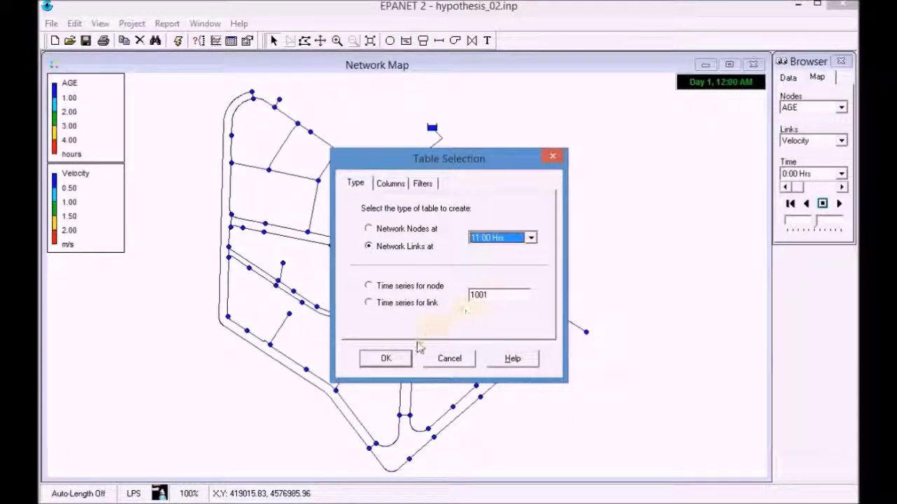
left_click(394, 360)
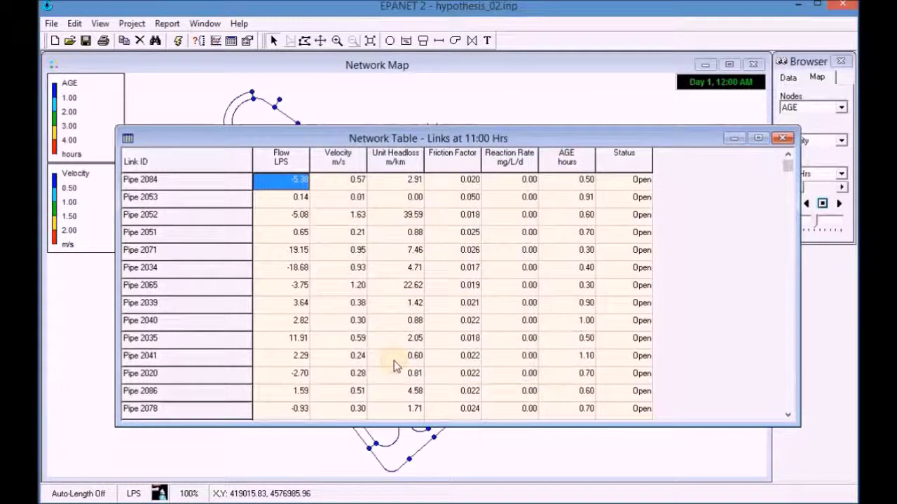
Step: Maximize the 11:00 Hrs links table, check closed pipes 2077 and 2029, then close it
left_click(758, 137)
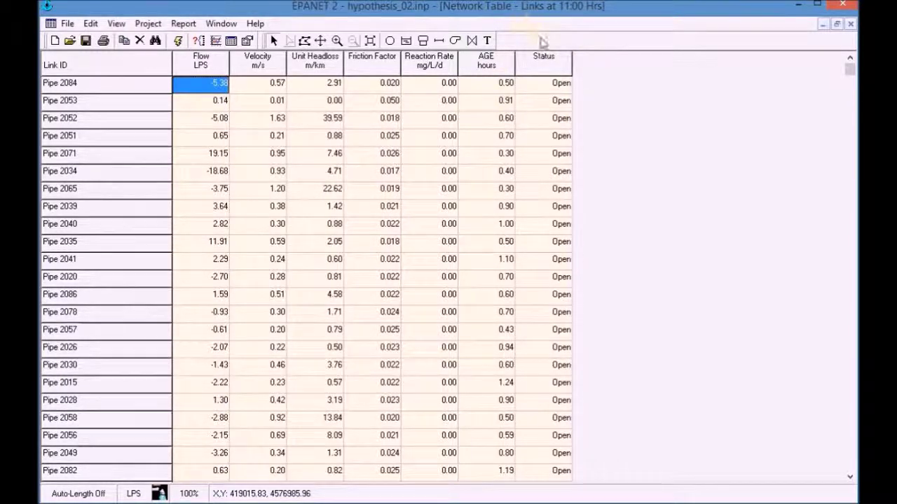
key("Down")
key("Down")
key("Down")
key("Down")
key("Down")
key("Down")
key("Down")
key("Down")
key("Down")
key("Down")
key("Down")
key("Down")
key("Down")
key("Down")
key("Down")
key("Down")
key("Down")
key("Down")
key("Down")
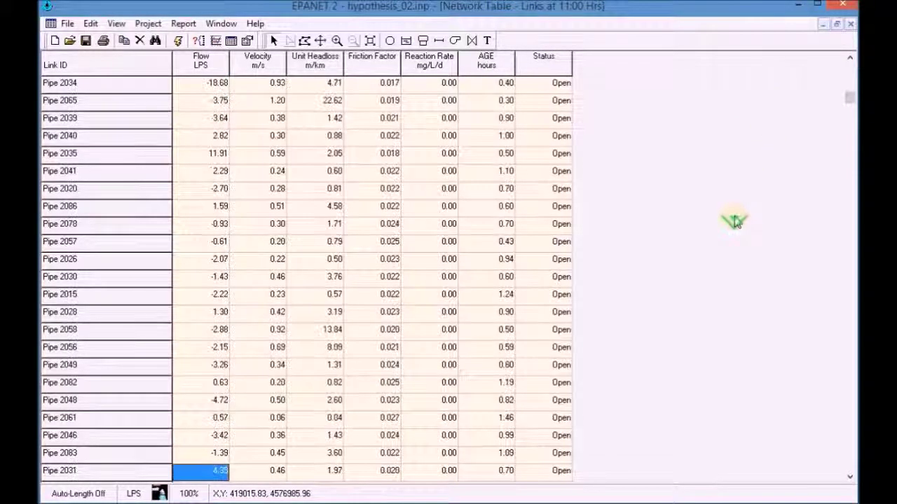
key("Down")
key("Down")
key("Down")
key("Down")
key("Down")
key("Down")
key("Down")
key("Down")
key("Down")
key("Down")
key("Down")
key("Down")
key("Down")
key("Down")
key("Down")
key("Down")
key("Down")
key("Down")
key("Down")
key("Down")
key("Down")
key("Down")
key("Down")
key("Down")
key("Down")
key("Down")
key("Down")
key("Down")
key("Down")
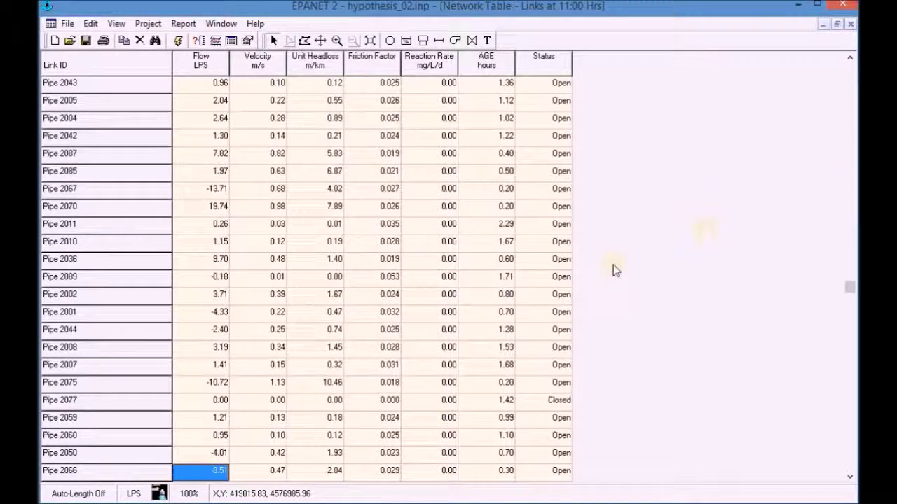
left_click(153, 404)
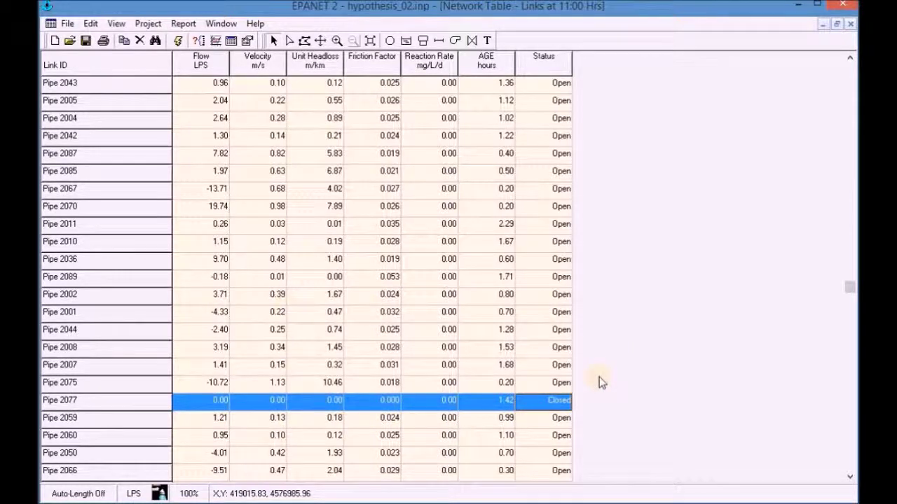
key("Down")
key("Down")
key("Down")
key("Down")
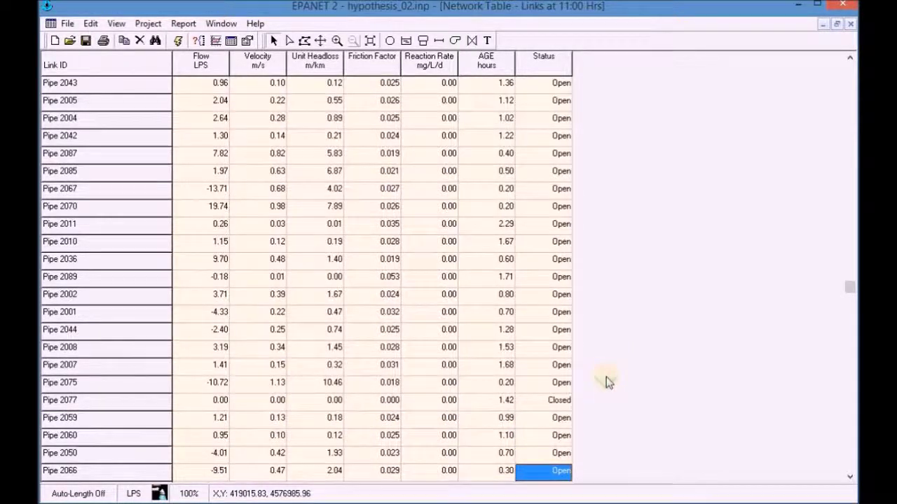
key("Down")
key("Down")
key("Down")
key("Down")
key("Down")
key("Down")
key("Down")
key("Down")
key("Down")
key("Down")
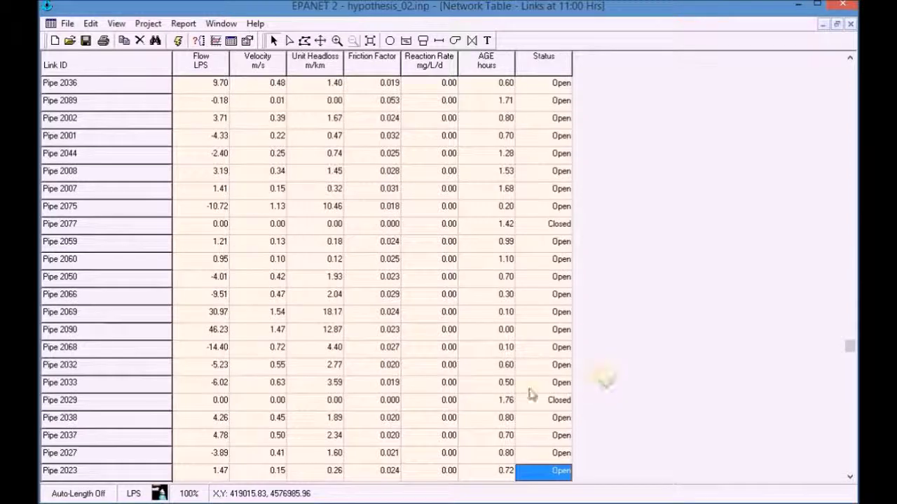
left_click(122, 405)
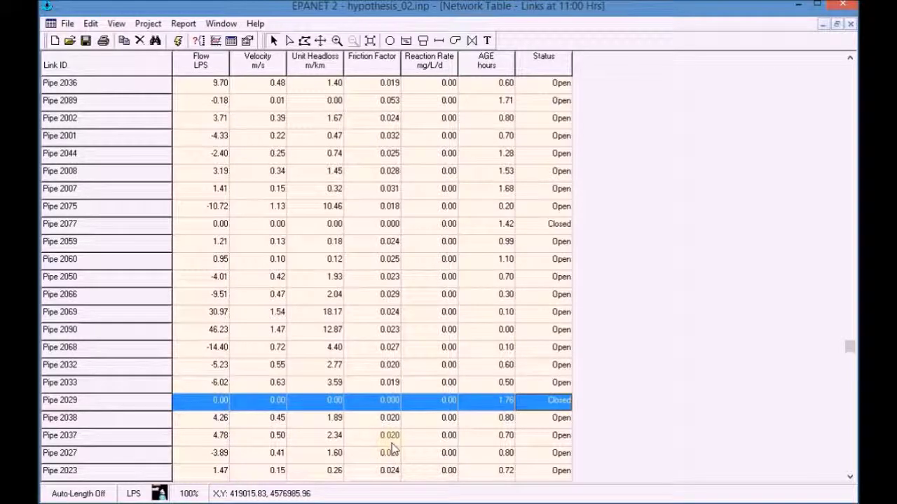
left_click(850, 24)
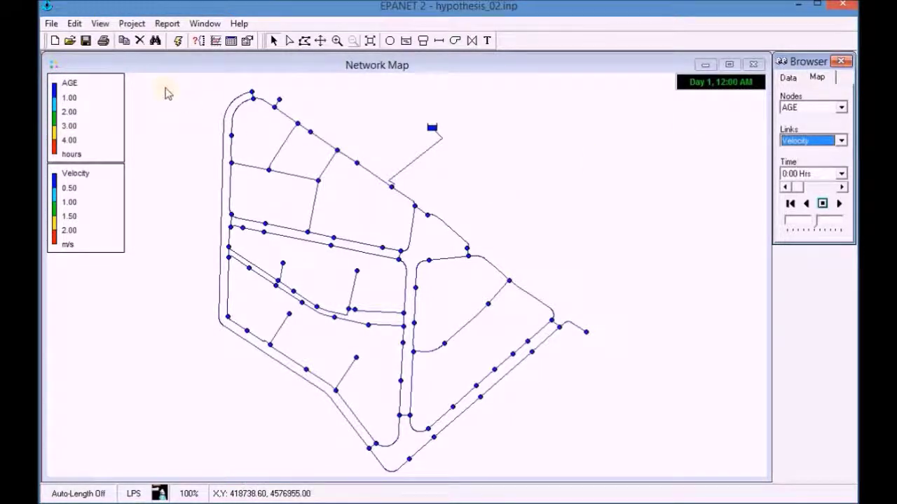
Step: Save the project as hypothesis_02.net with type Network files (*.NET)
left_click(86, 40)
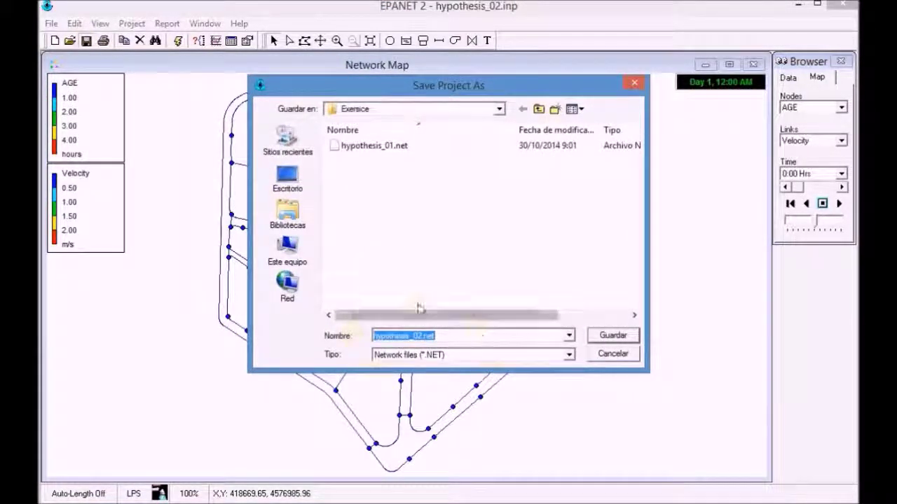
left_click(618, 337)
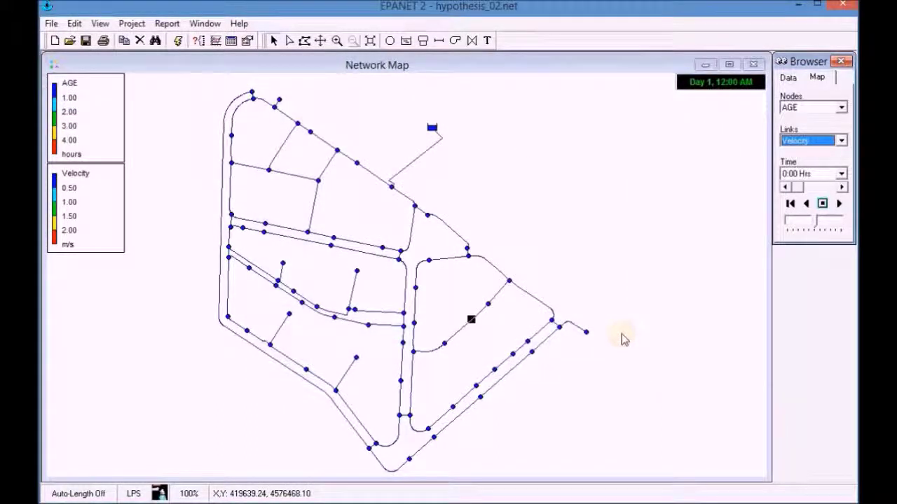